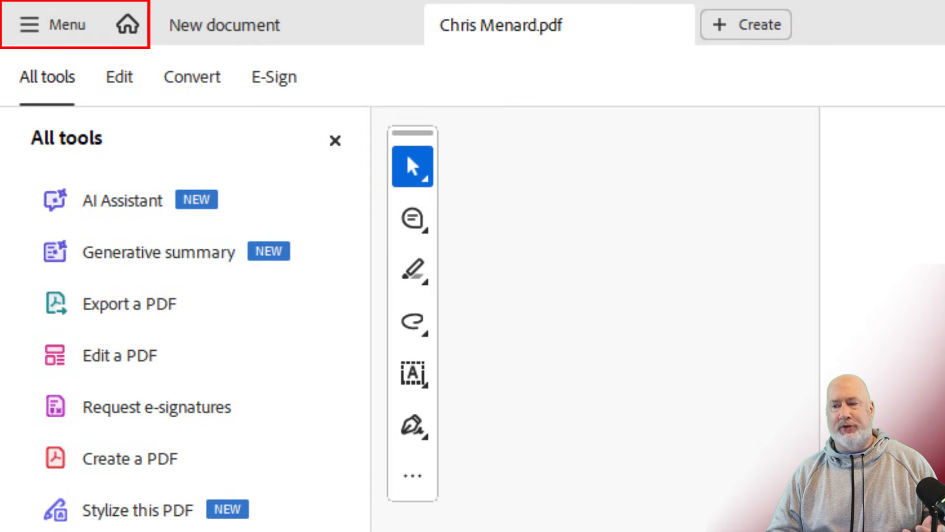
- Start Combine Files from the Create menu and switch off Save as PDF Portfolio in its options
click(926, 183)
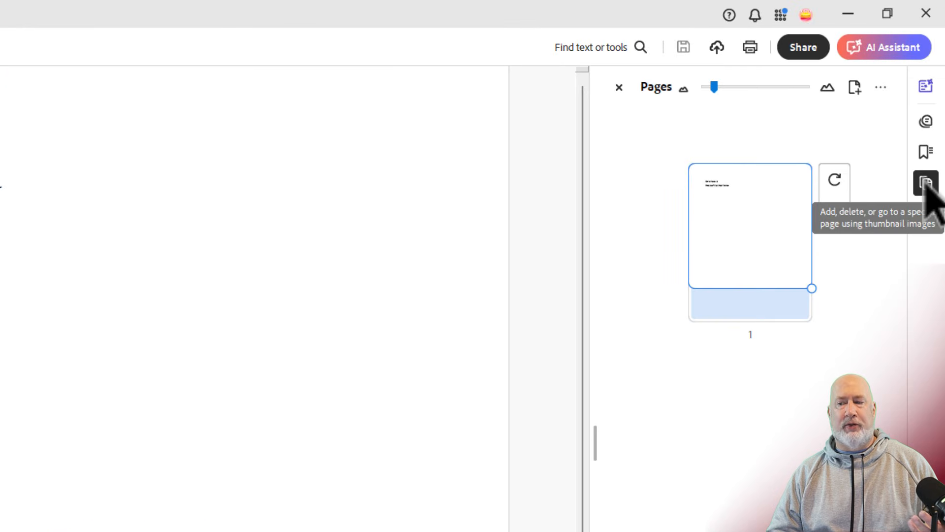
click(927, 183)
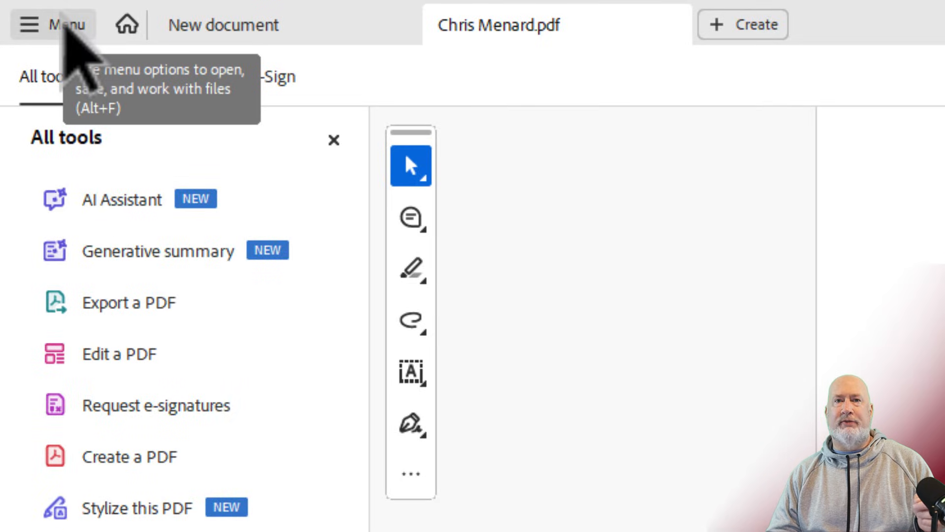
click(67, 30)
mouse_move(58, 144)
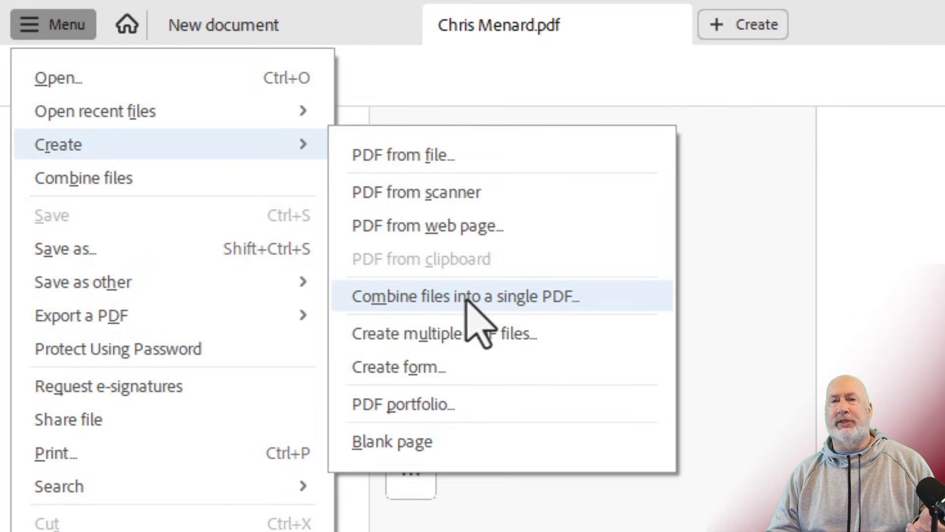
click(467, 303)
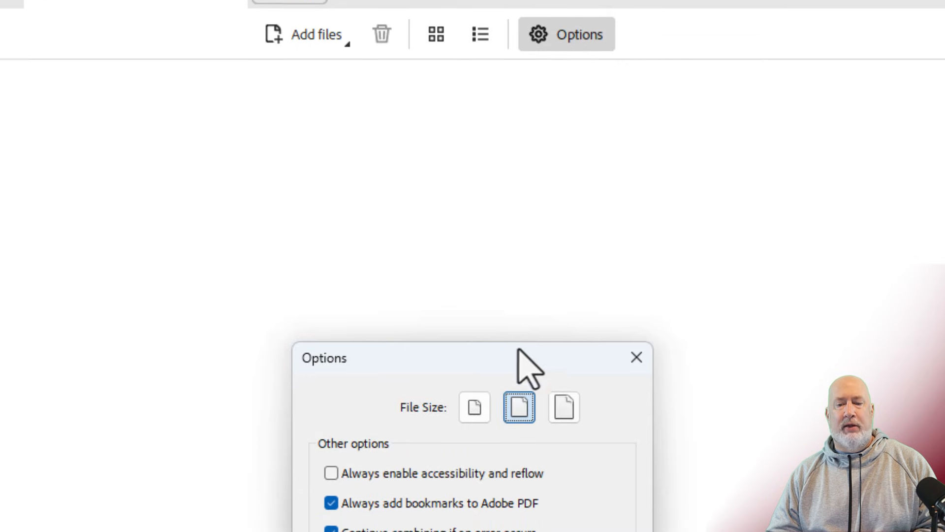
drag(526, 353, 789, 34)
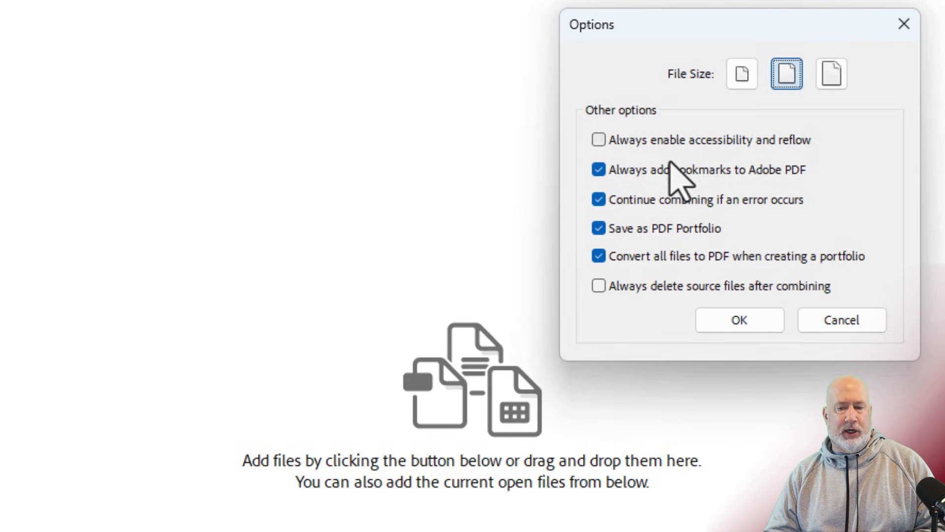
click(599, 228)
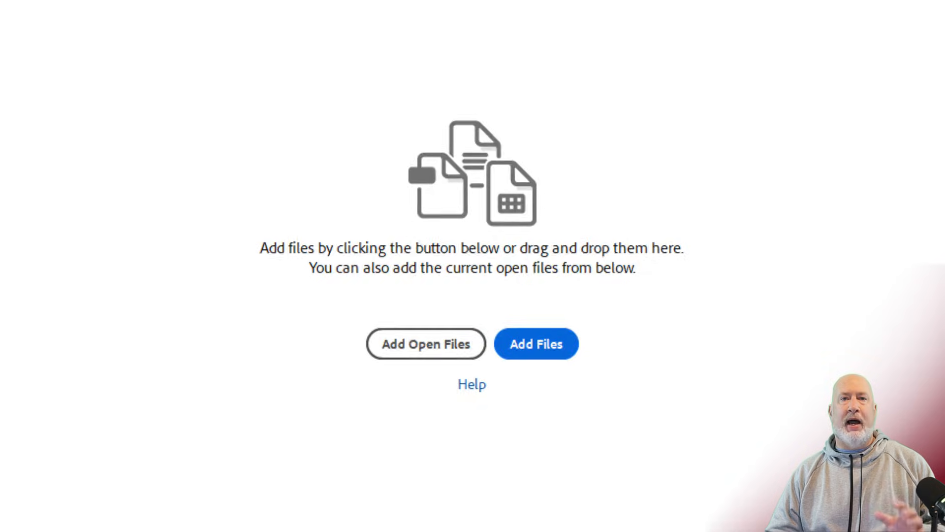
- Add the txt, xlsx and pdf files and move the Mini Charts spreadsheet to first position
drag(754, 214, 376, 163)
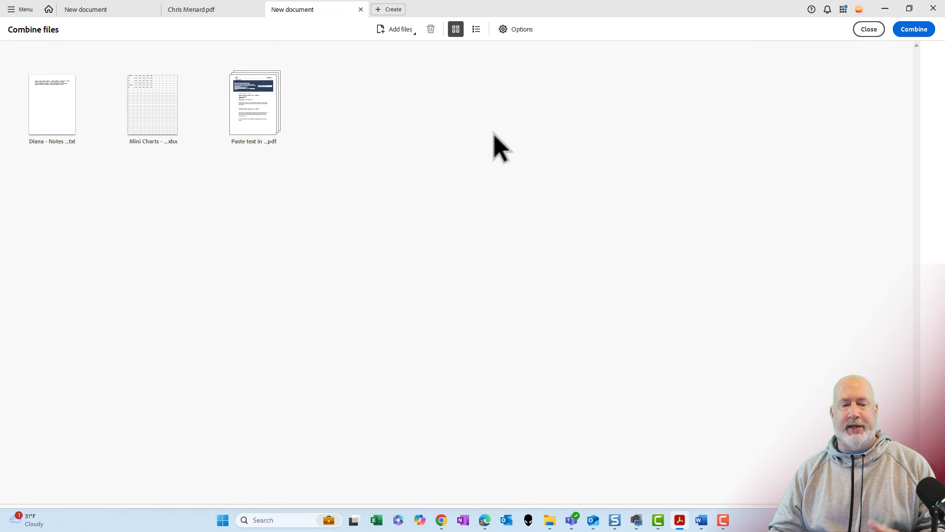
mouse_move(152, 105)
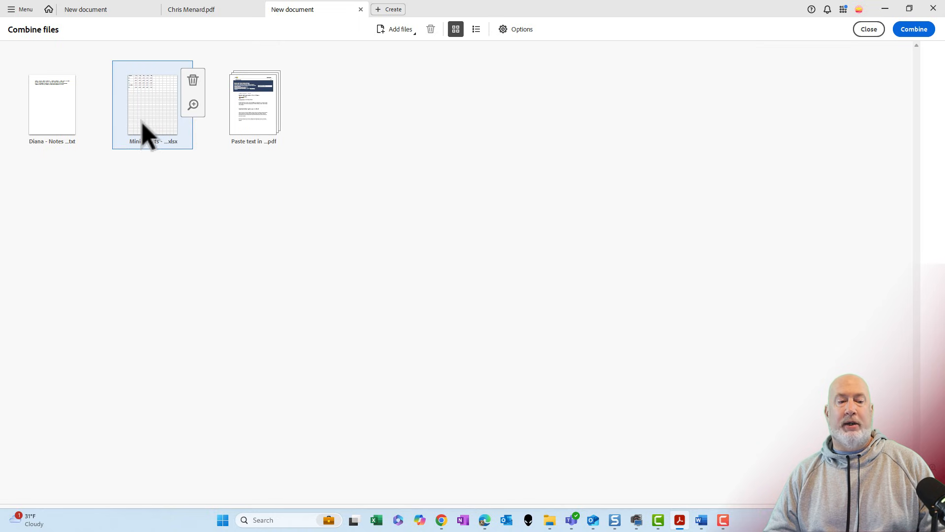
mouse_move(144, 137)
mouse_down()
mouse_move(52, 132)
mouse_move(167, 122)
mouse_move(46, 126)
mouse_up()
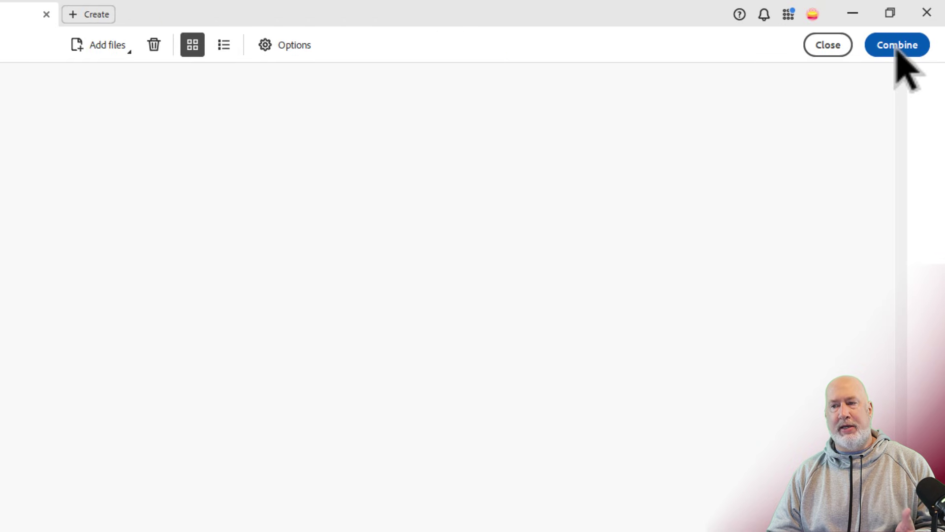
- Combine the three files into the single binder PDF Binder3.pdf
click(897, 45)
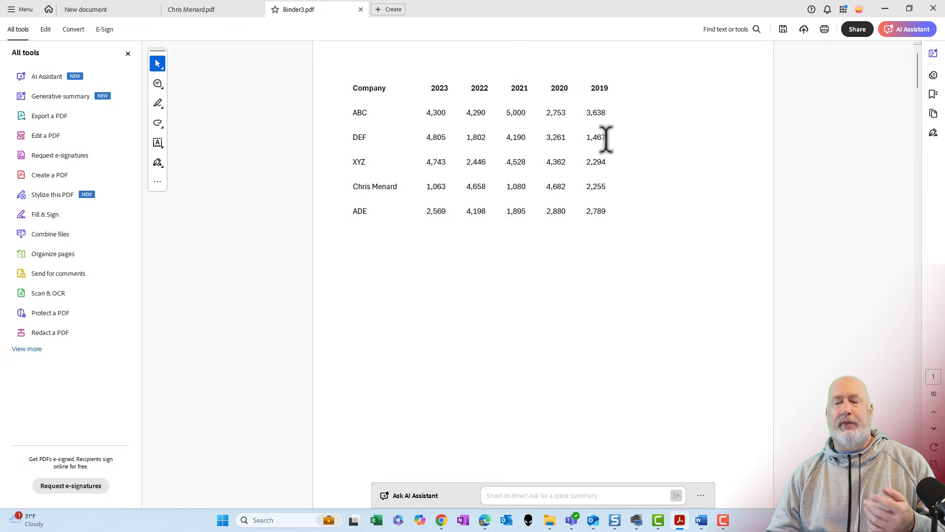
scroll(631, 155, down, 2)
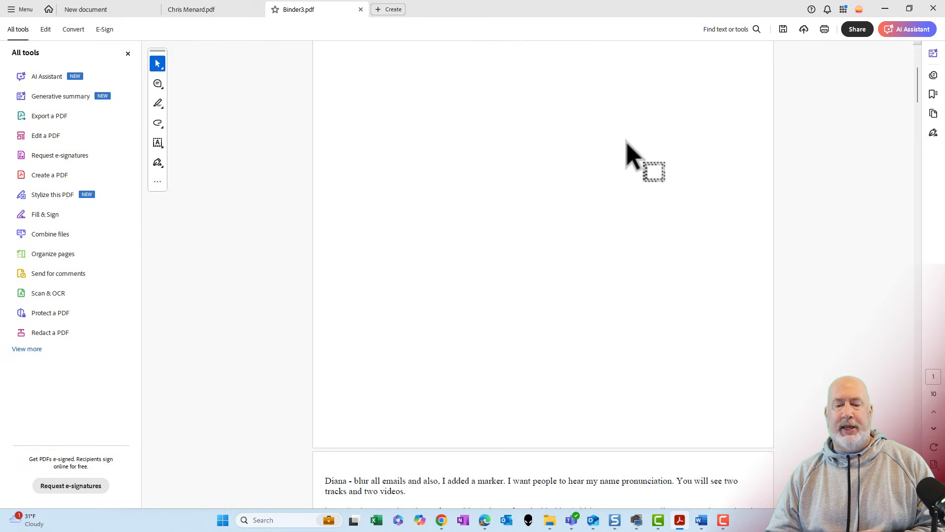
scroll(632, 155, down, 2)
scroll(632, 155, down, 1)
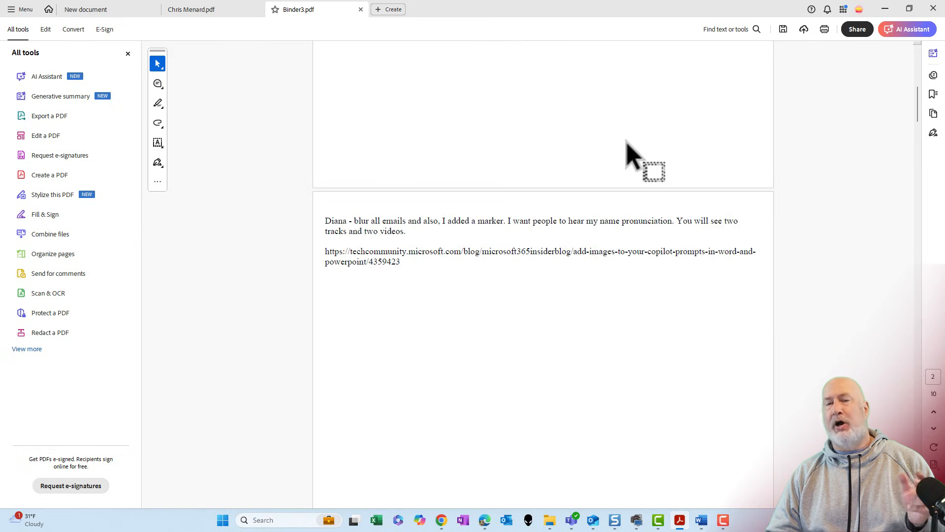
scroll(631, 155, down, 2)
scroll(632, 155, down, 3)
scroll(632, 156, down, 2)
scroll(631, 156, down, 3)
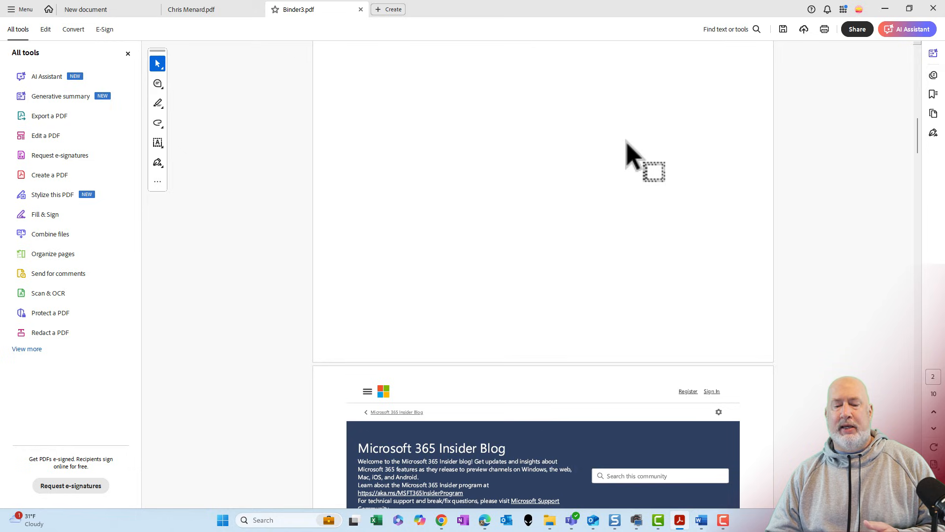
scroll(632, 156, down, 1)
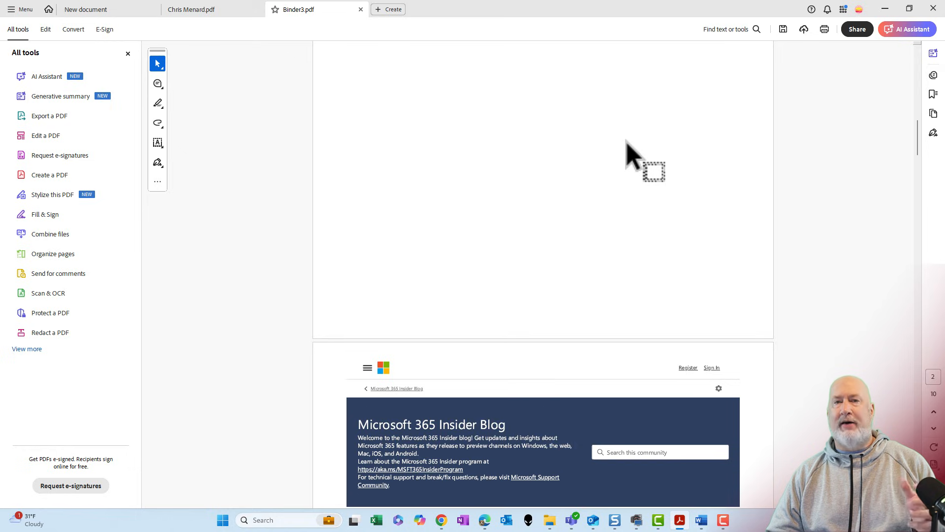
scroll(631, 155, down, 1)
scroll(632, 155, up, 1)
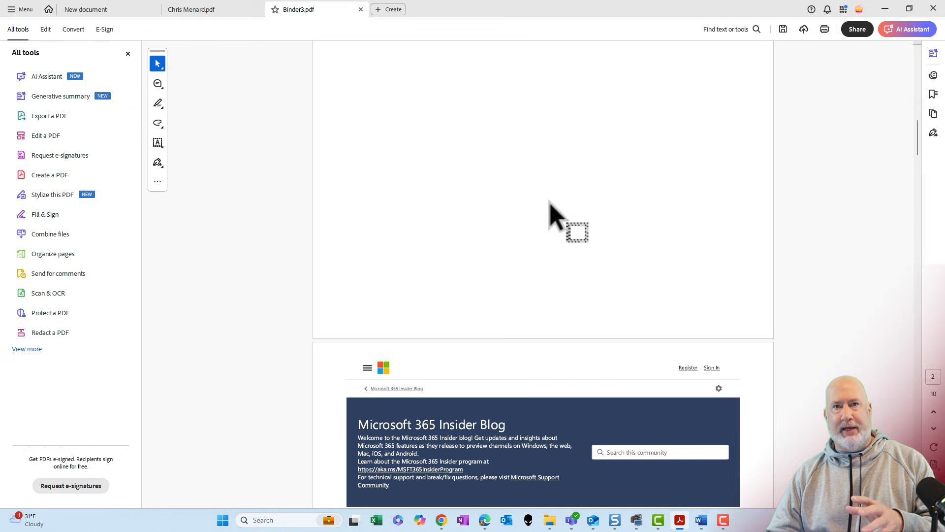
- Close Binder3.pdf without saving and start a new Combine Files job
click(361, 9)
click(524, 279)
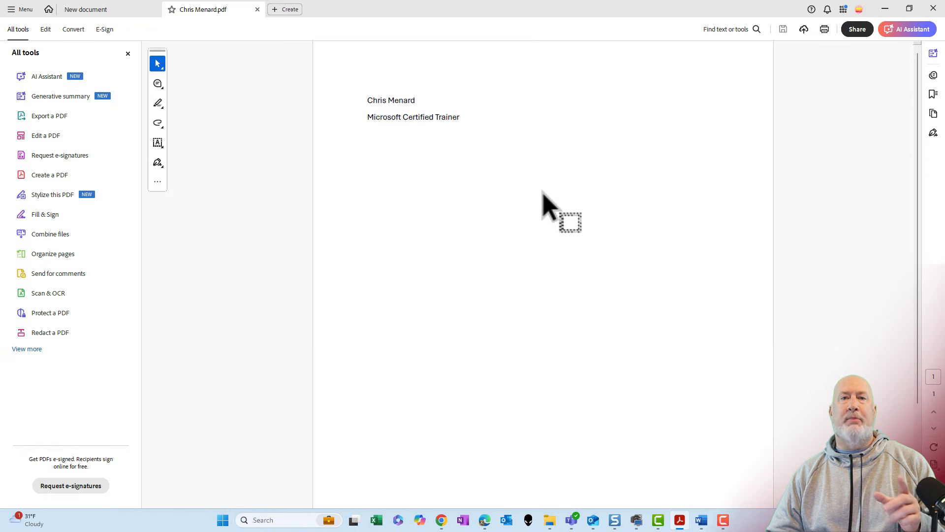
click(21, 8)
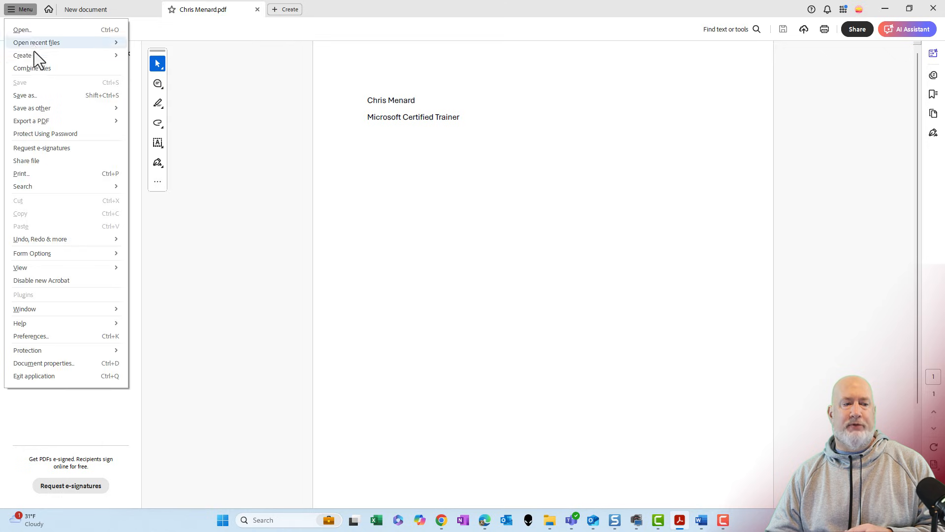
mouse_move(23, 56)
click(184, 114)
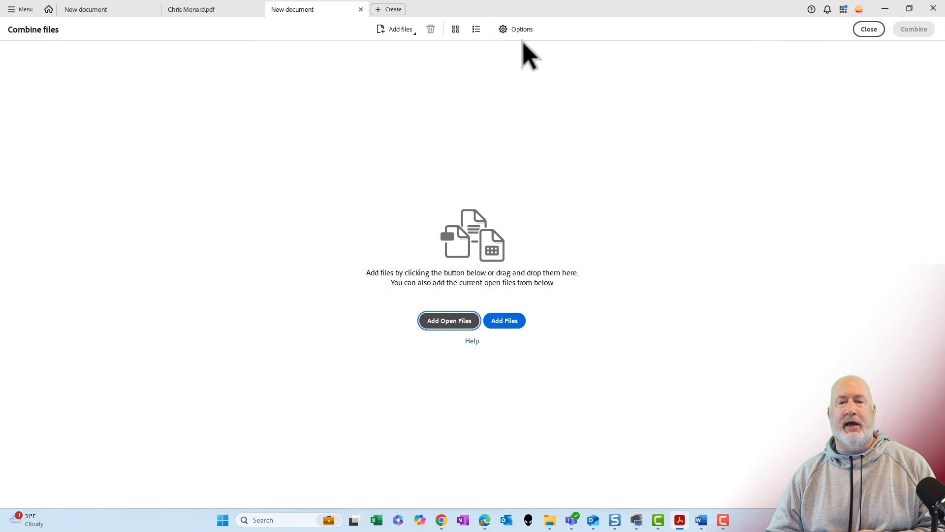
- Set the combine options to Save as PDF Portfolio on and Convert all files to PDF off
click(517, 29)
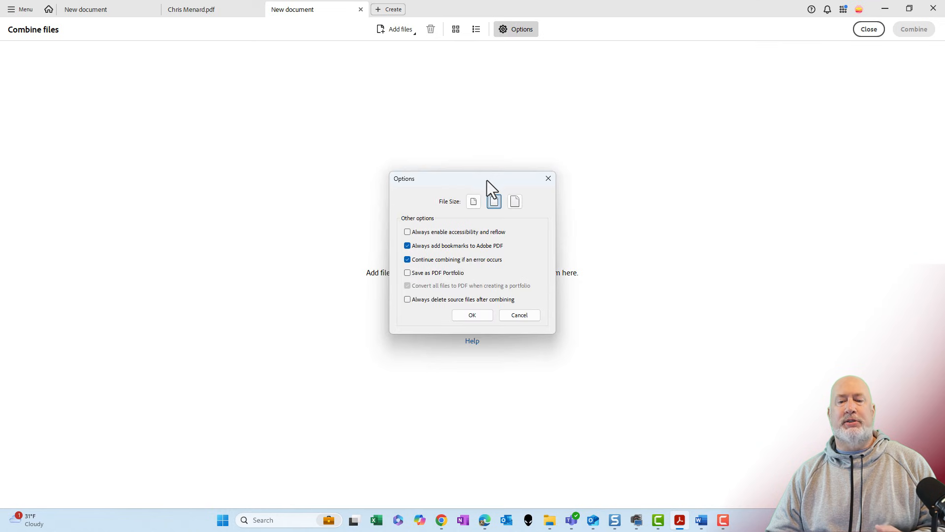
drag(495, 177, 491, 71)
click(406, 167)
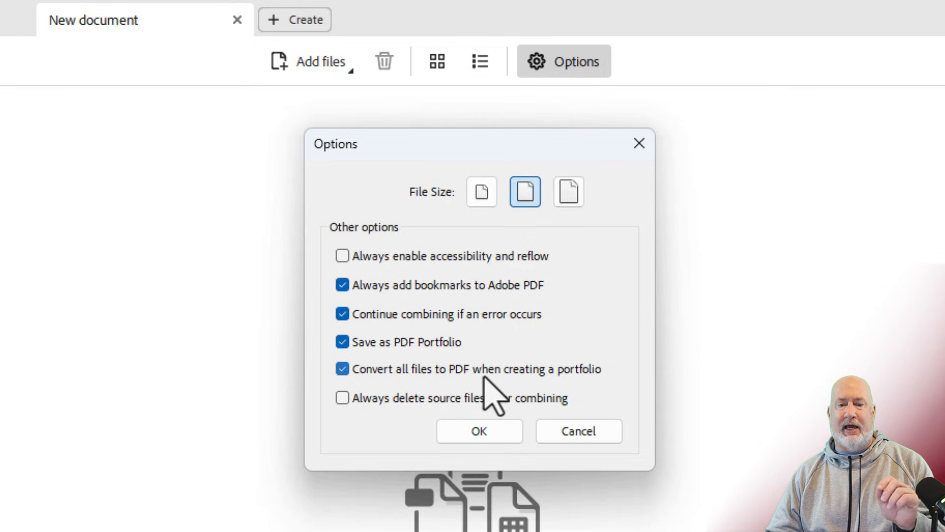
click(342, 369)
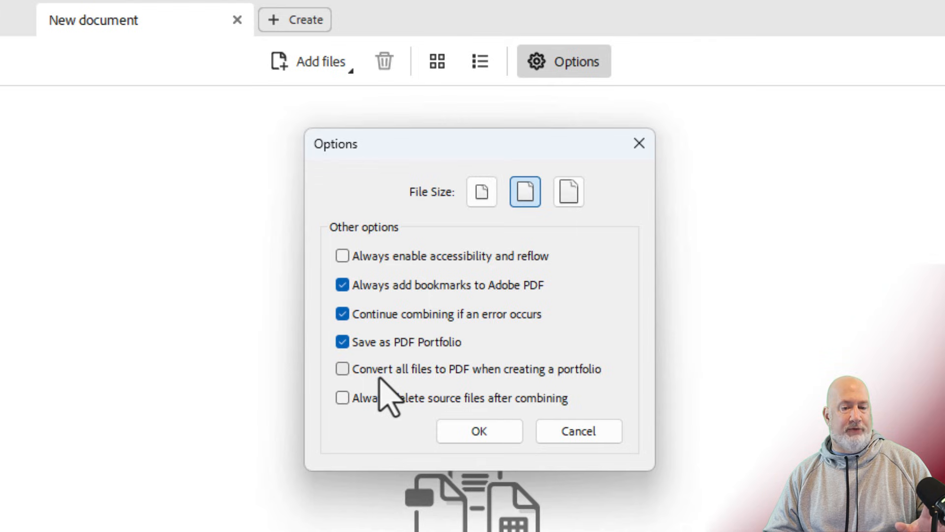
click(493, 440)
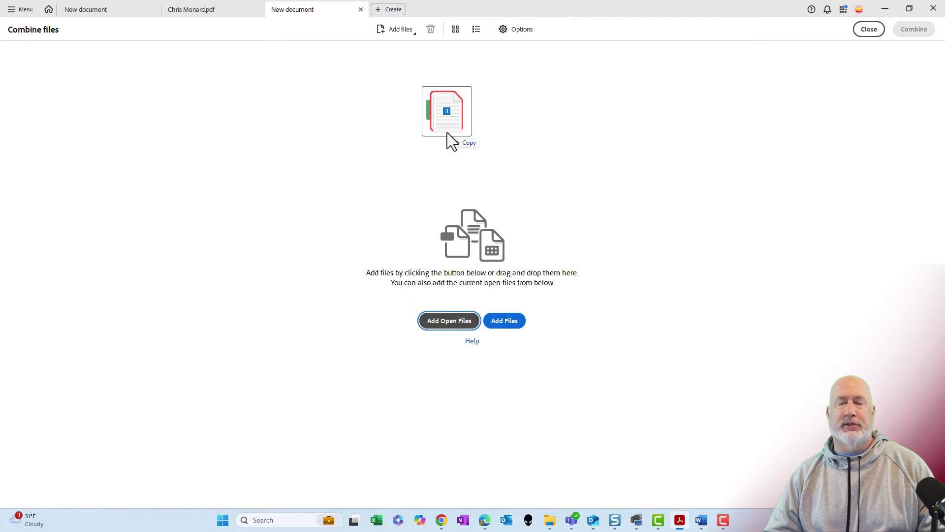
- Add the three files and combine them into Portfolio3.pdf with native file types kept
drag(452, 140, 453, 142)
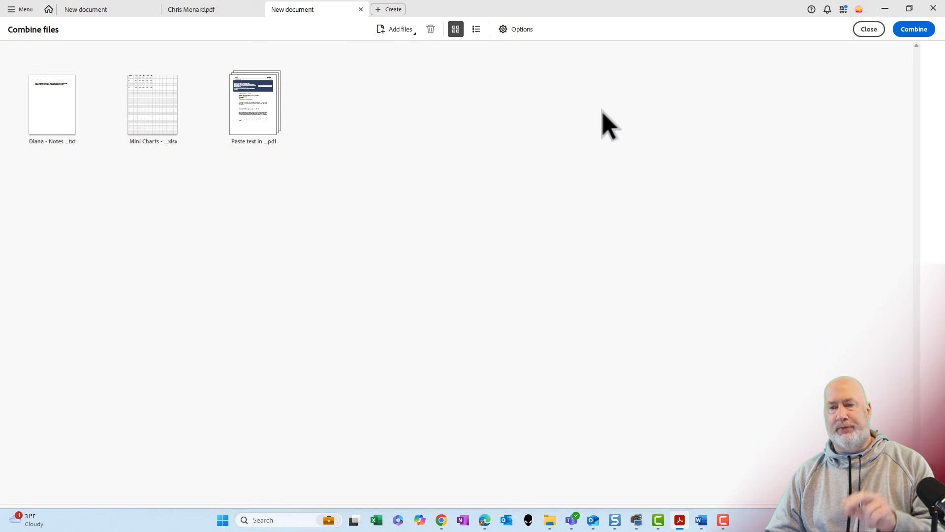
click(915, 29)
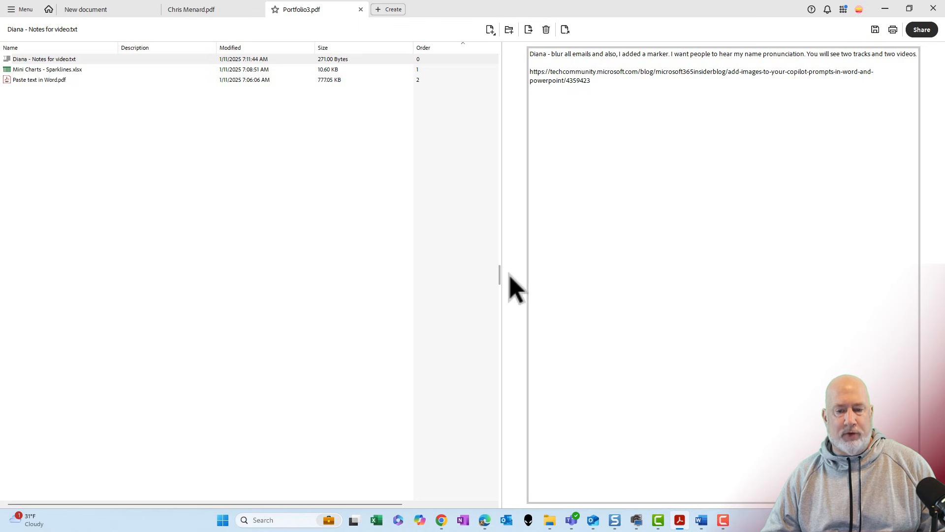
- Widen the preview pane and open Mini Charts - Sparklines.xlsx from the portfolio as a native Excel workbook
mouse_move(500, 279)
mouse_down()
mouse_move(336, 280)
mouse_move(141, 261)
mouse_up()
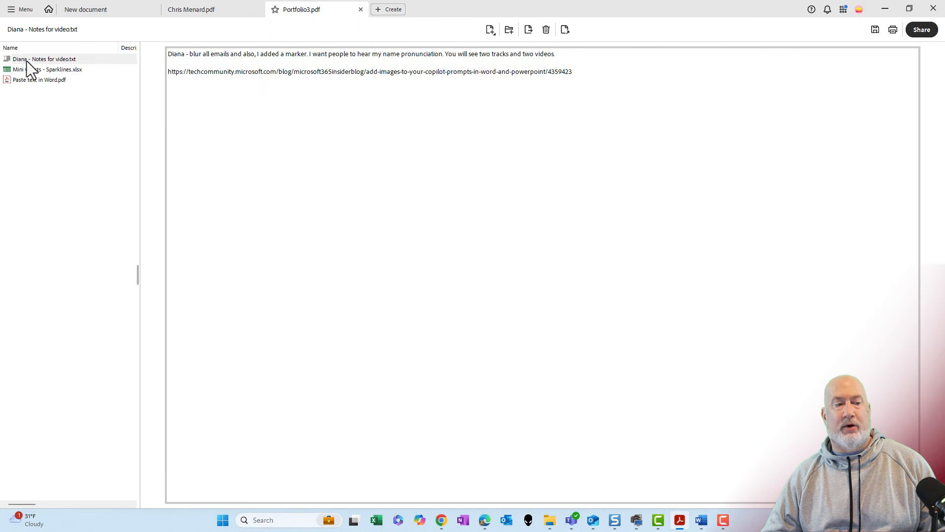
click(48, 61)
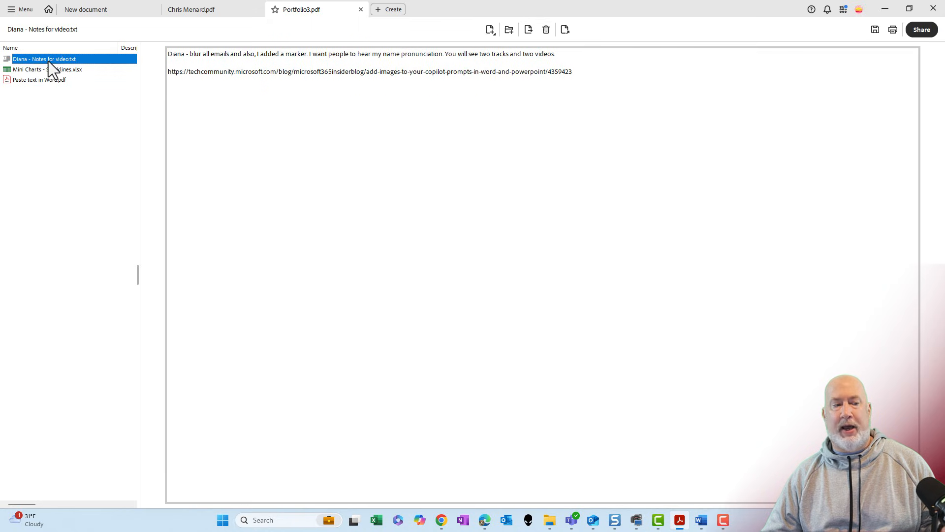
click(50, 70)
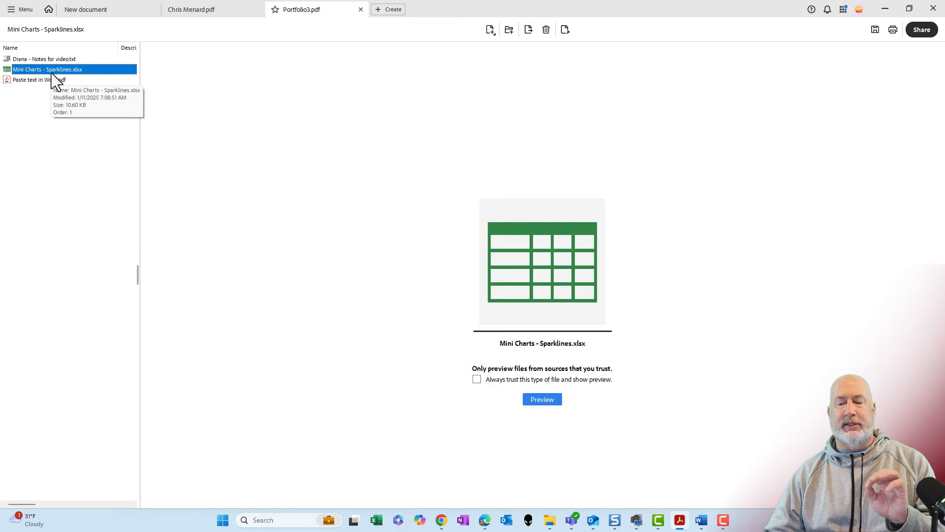
click(544, 397)
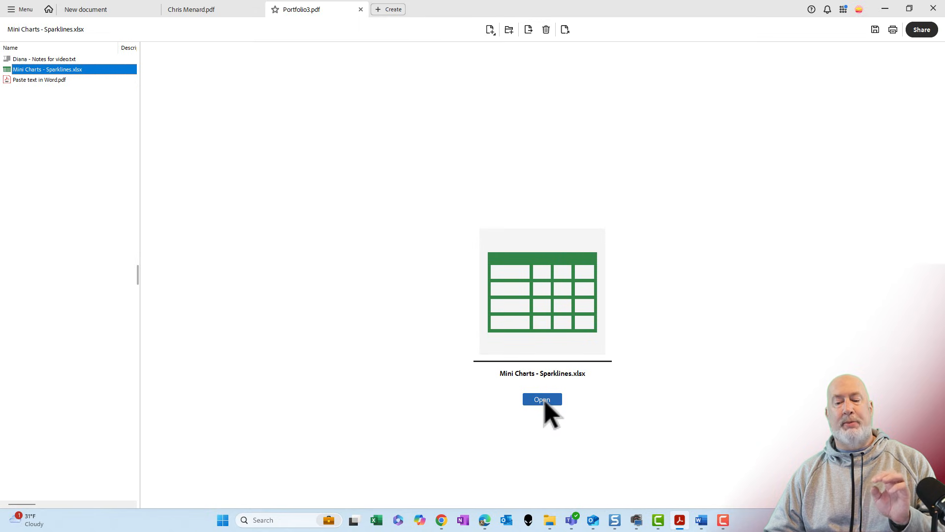
click(543, 400)
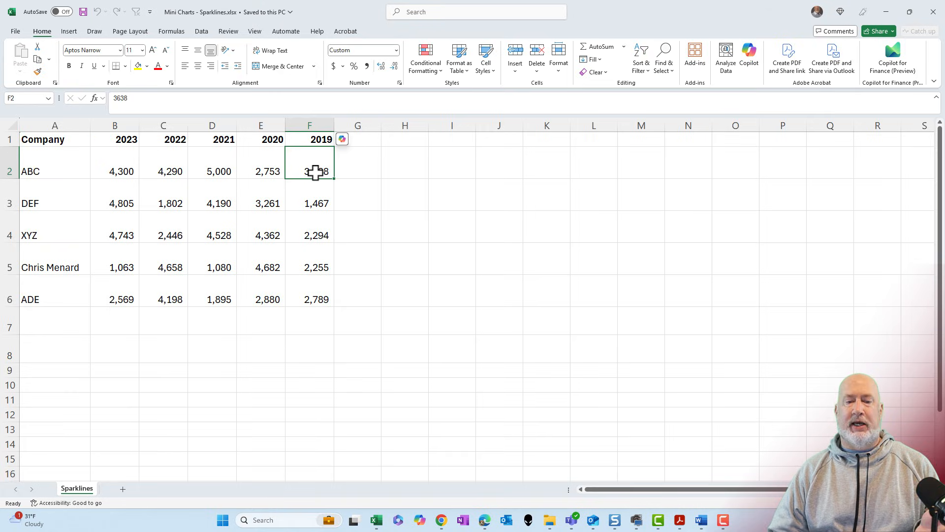
click(260, 171)
- Return to the portfolio, step through its files and settle on previewing the notes text file
click(933, 12)
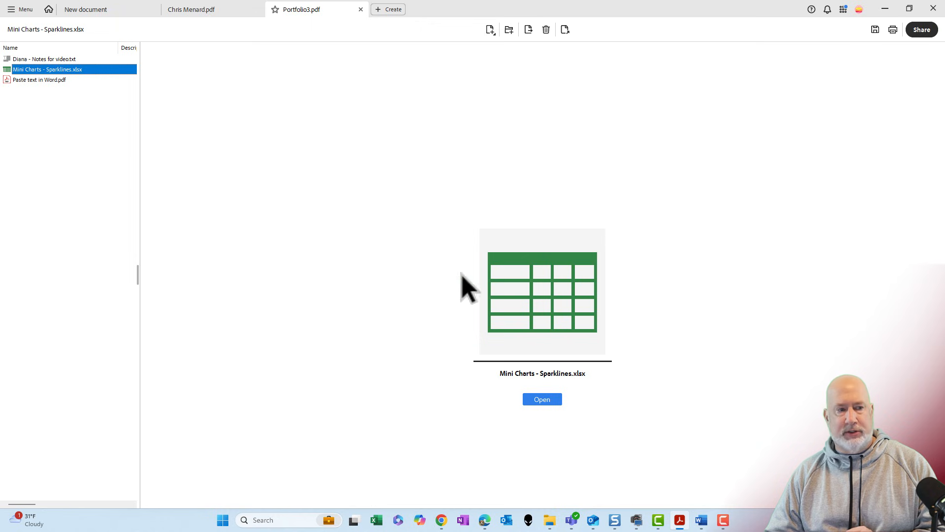
click(45, 81)
click(56, 71)
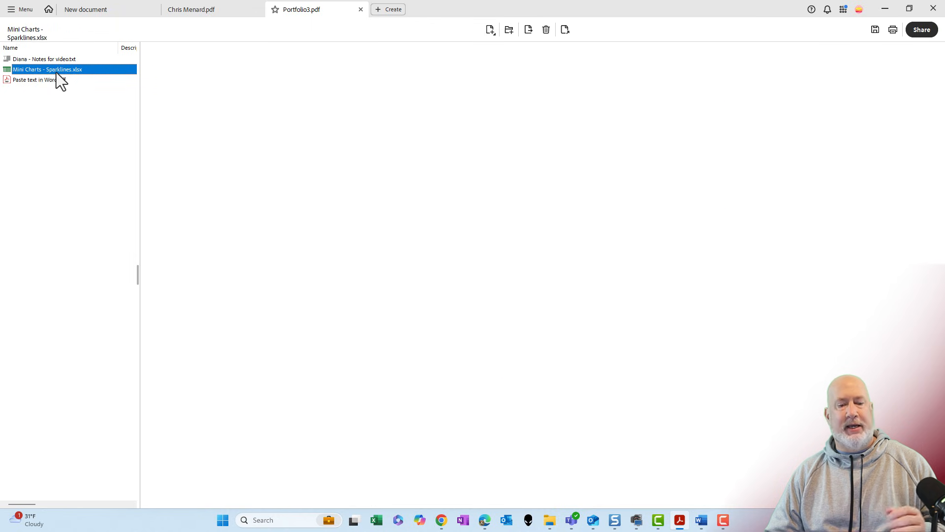
click(57, 60)
click(59, 69)
key(Up)
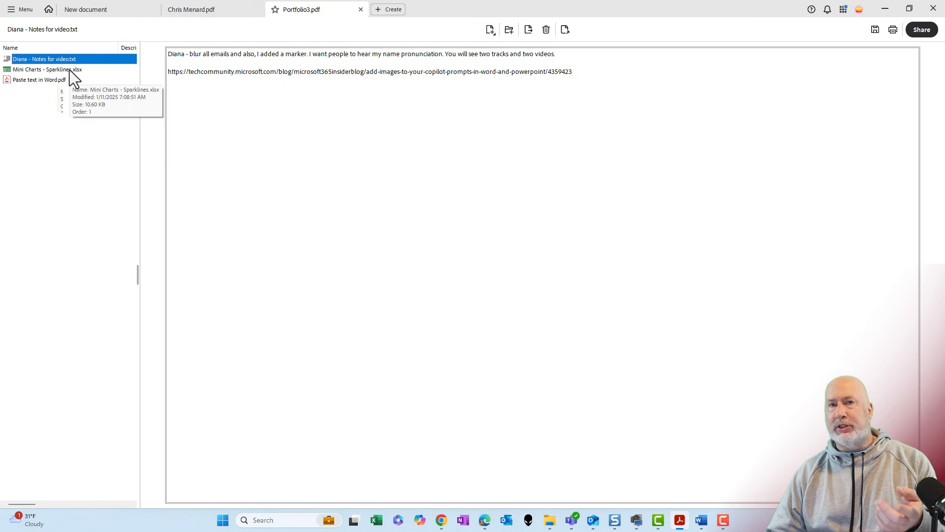